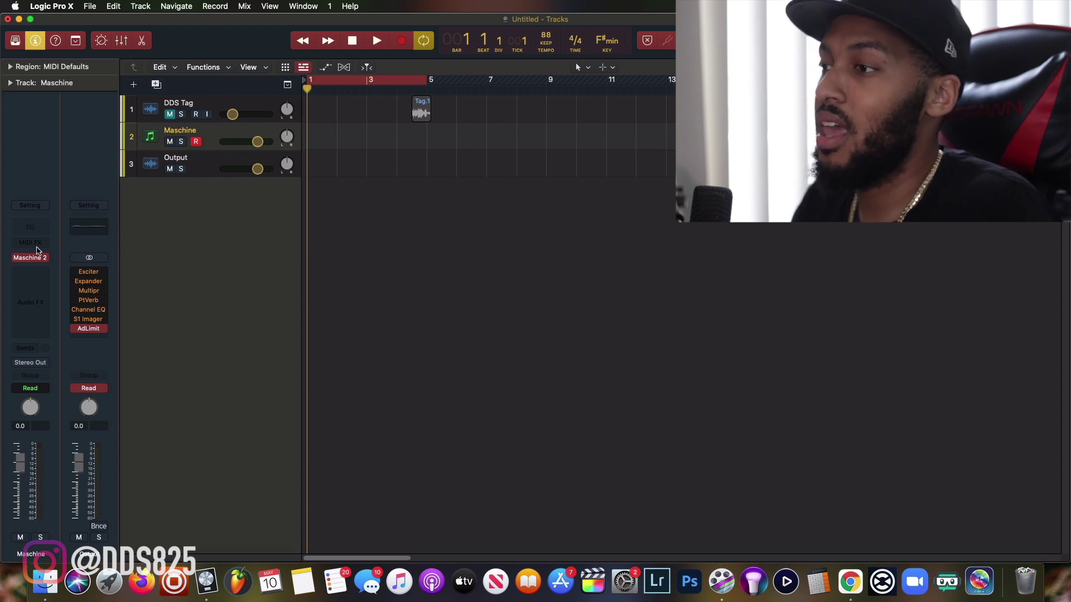
# - Show the Mixer below the tracks with the DDS Tag, Maschine, Output and Master channels
pyautogui.moveTo(30, 262)
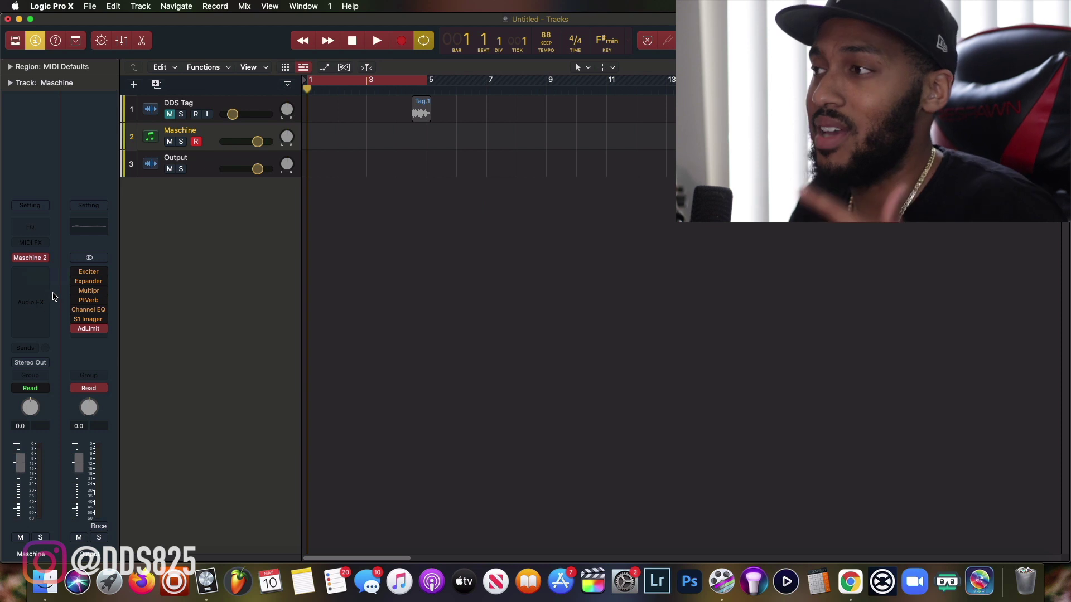
pyautogui.click(121, 41)
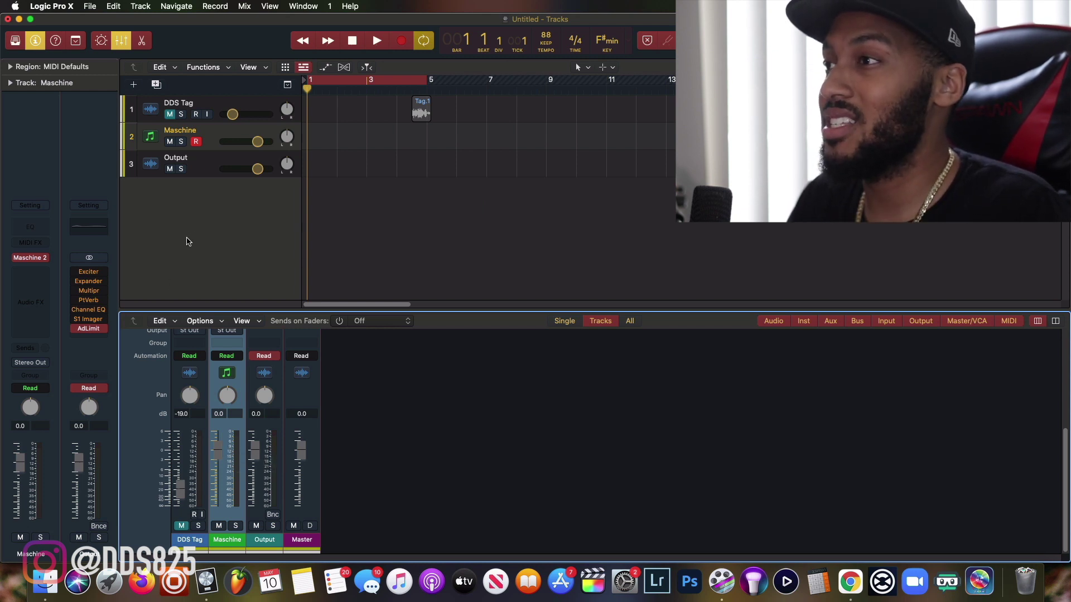
pyautogui.click(95, 6)
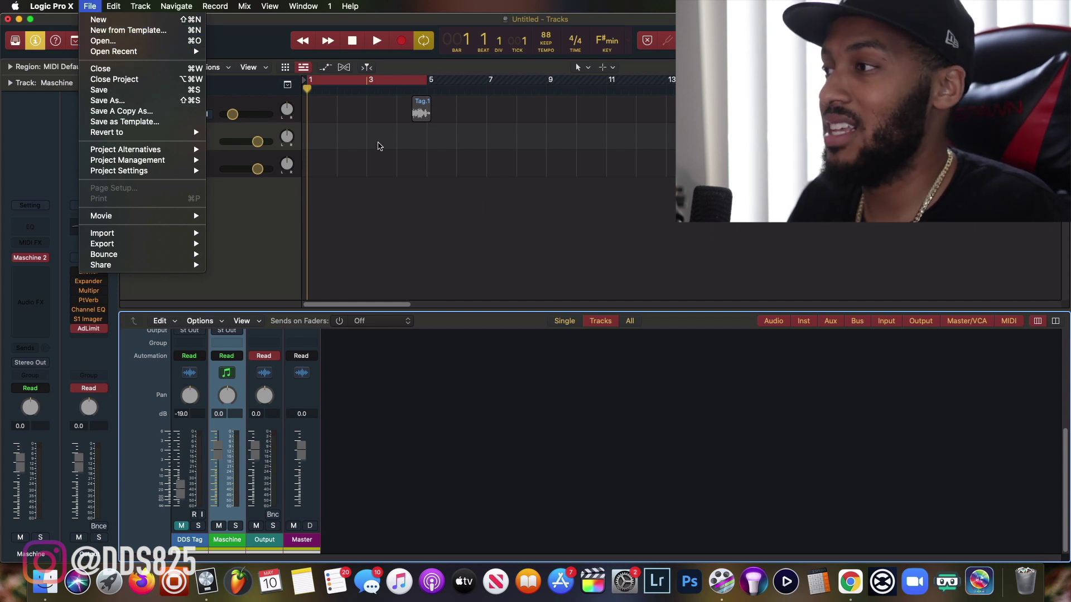
pyautogui.click(392, 248)
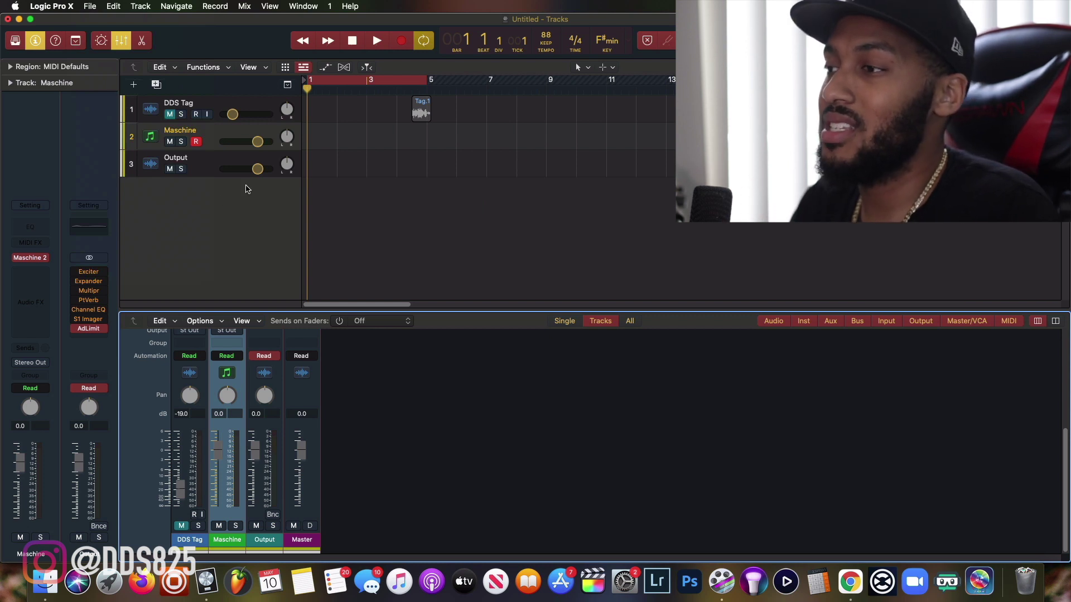
pyautogui.click(34, 258)
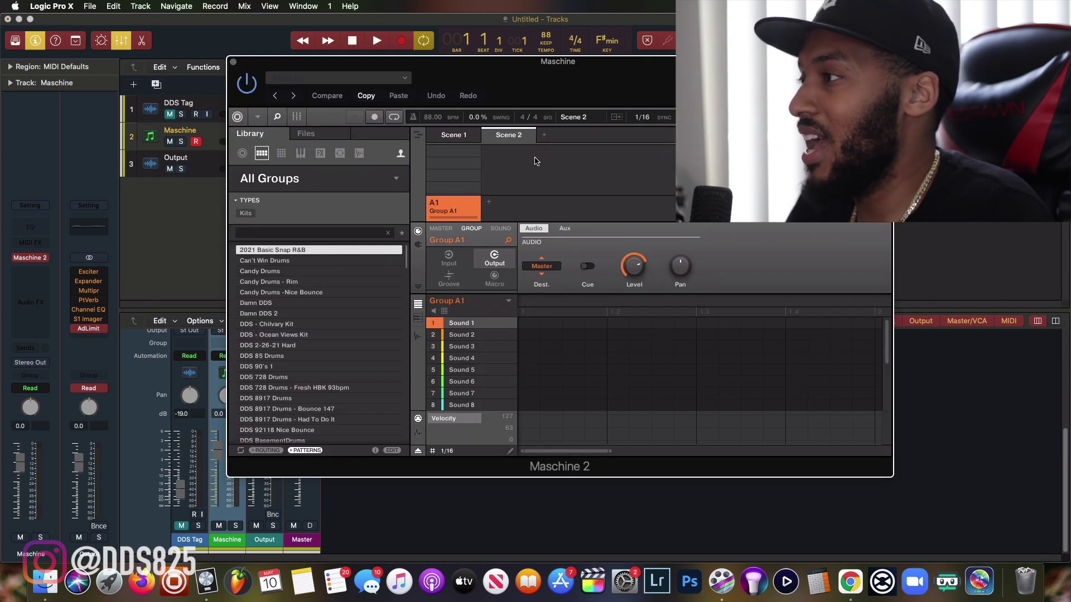
# - Load the 2021 Basic Snap R&B drum kit in Scene 1
pyautogui.click(443, 135)
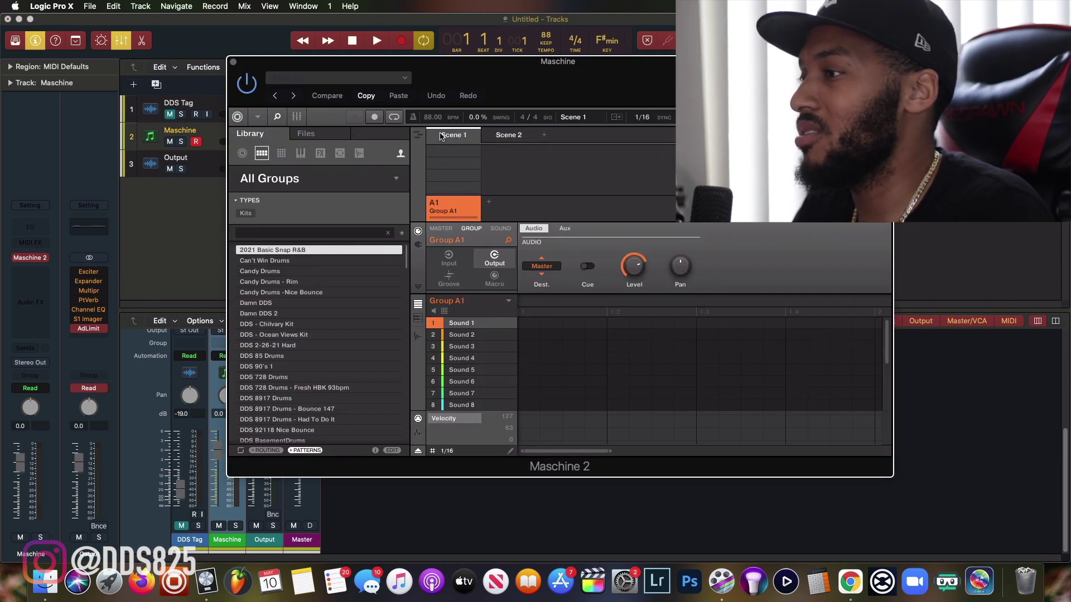
pyautogui.doubleClick(296, 251)
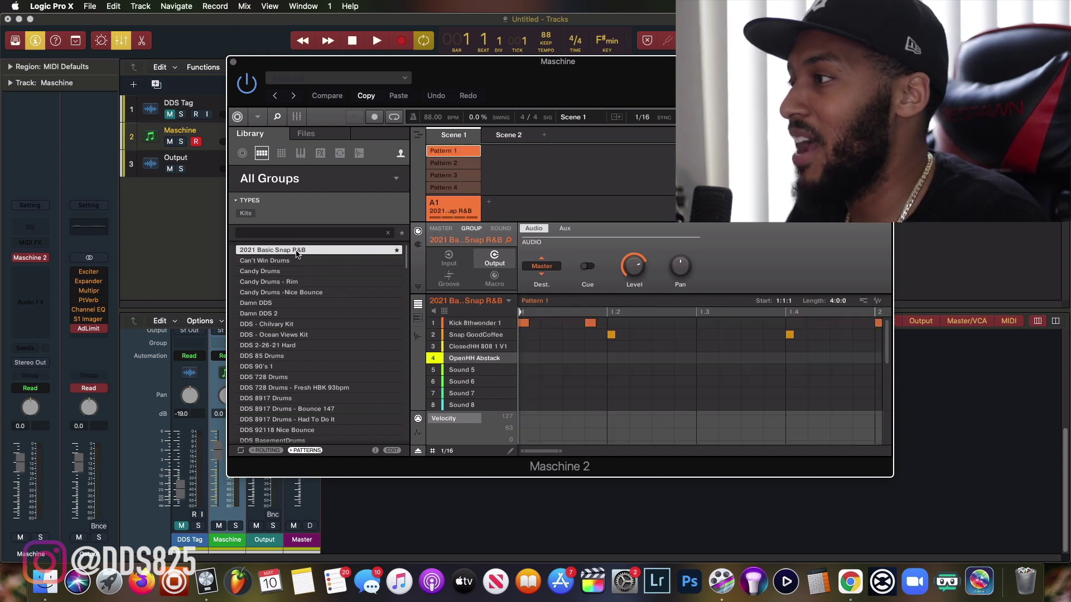
pyautogui.scroll(-1, 491, 171)
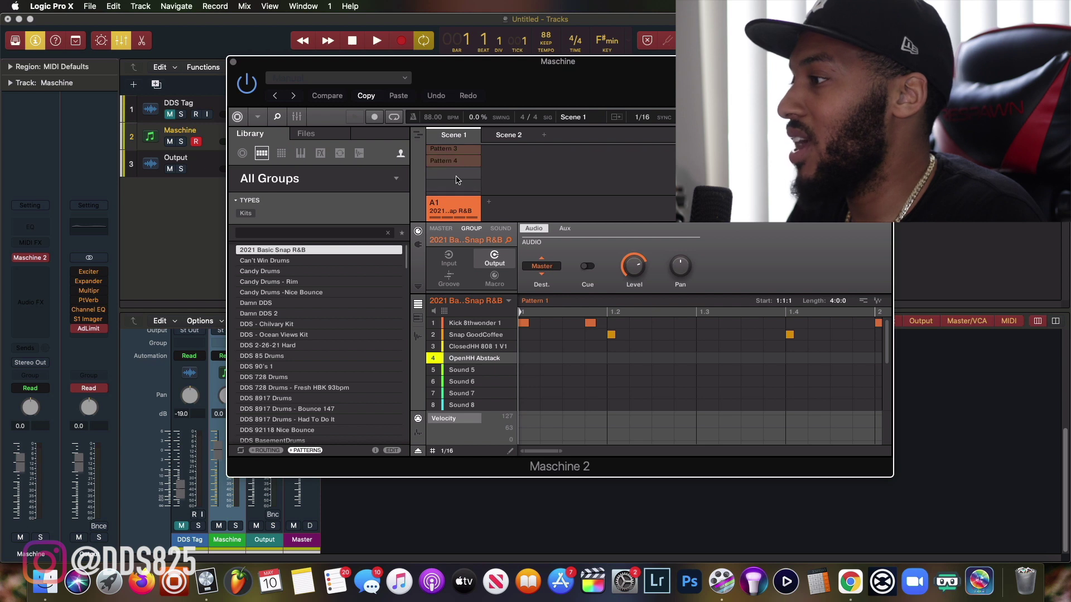
# - Fill Scene 2 with Pattern 3, and create Scenes 3 and 4 with Patterns 1 and 2
pyautogui.click(509, 135)
pyautogui.click(468, 163)
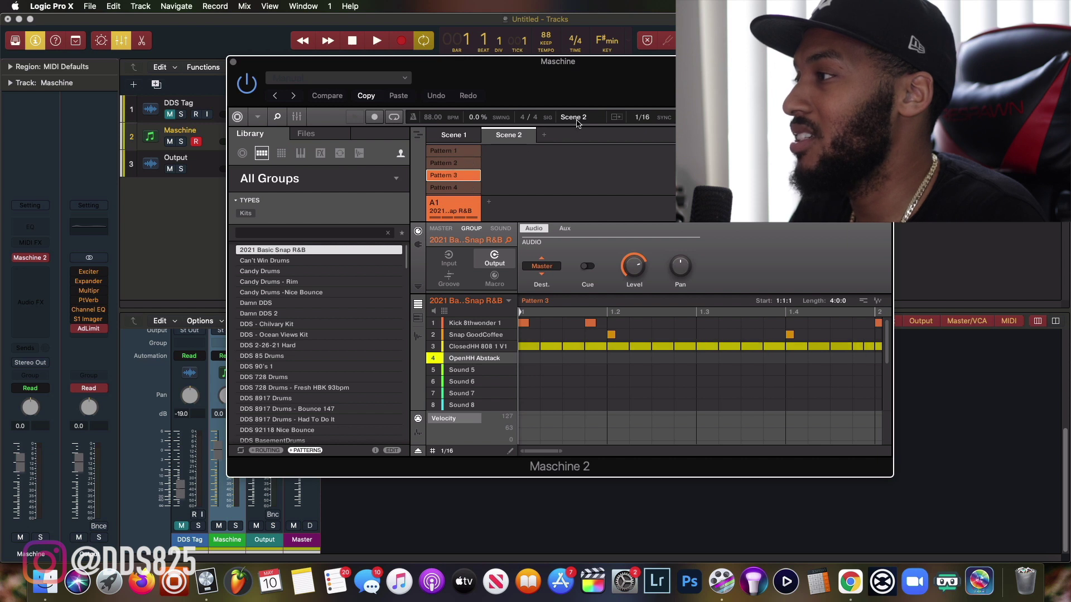
pyautogui.click(544, 135)
pyautogui.click(440, 152)
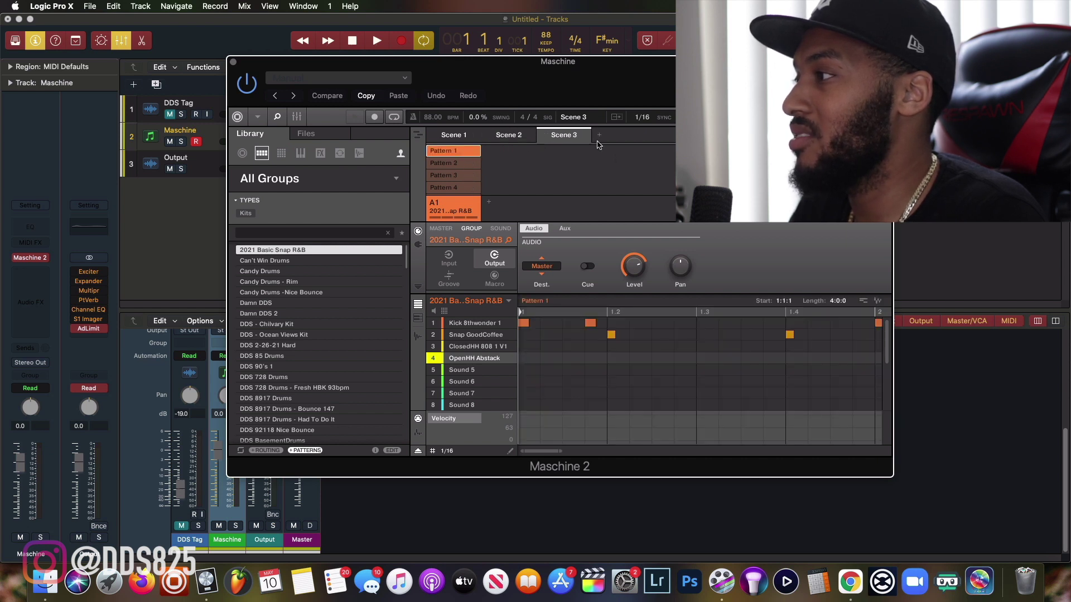
pyautogui.click(598, 136)
pyautogui.click(449, 163)
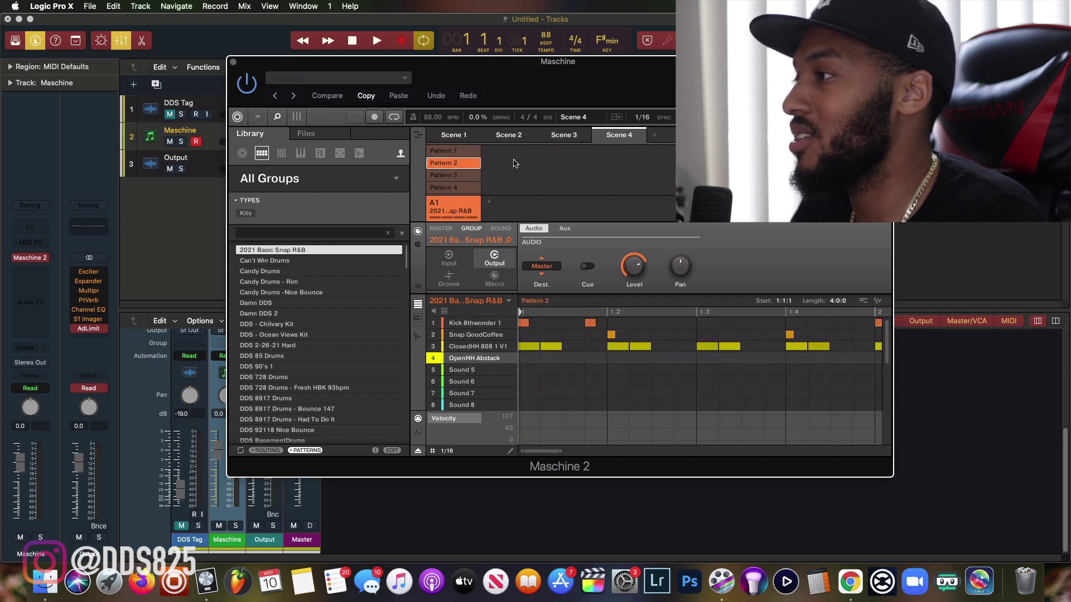
# - Append Scenes 1–4 to the song and switch to the Song arrangement view
pyautogui.rightClick(472, 139)
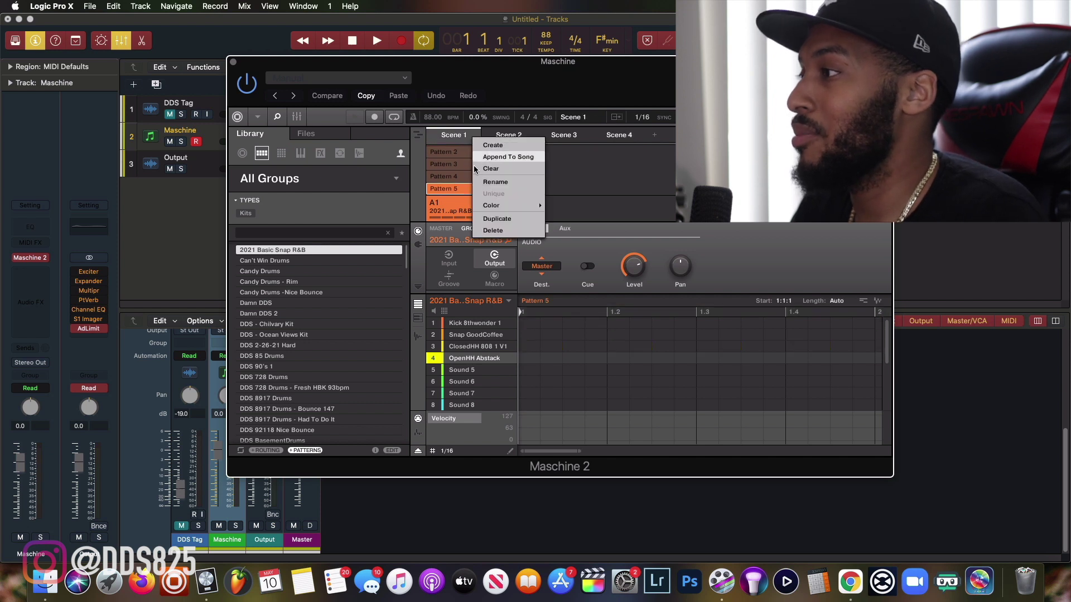
pyautogui.click(499, 140)
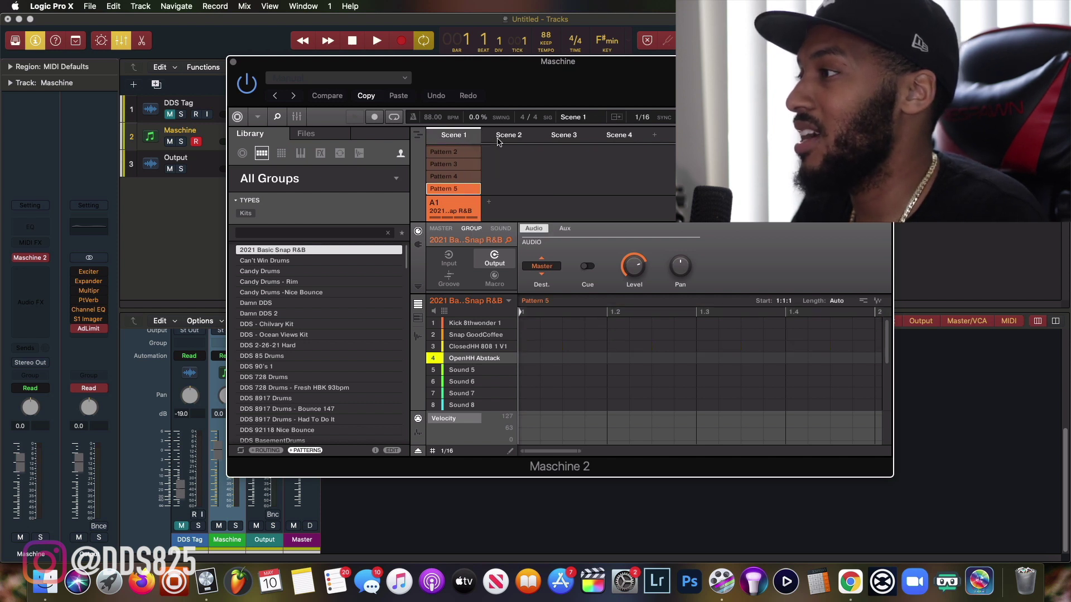
pyautogui.rightClick(502, 143)
pyautogui.click(560, 137)
pyautogui.rightClick(564, 137)
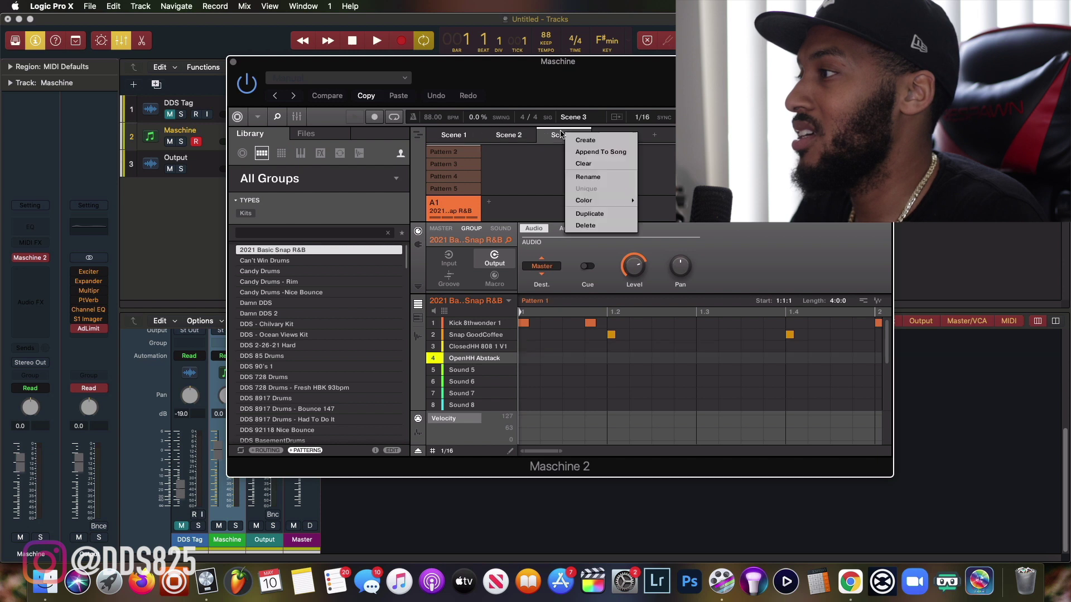
pyautogui.click(574, 153)
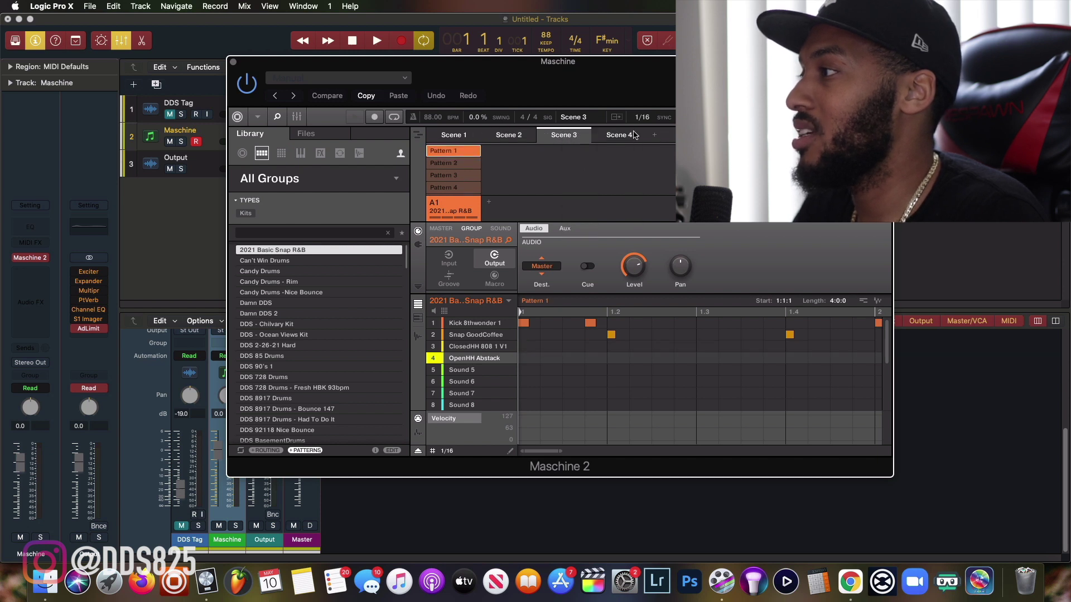
pyautogui.click(636, 136)
pyautogui.rightClick(635, 135)
pyautogui.click(491, 154)
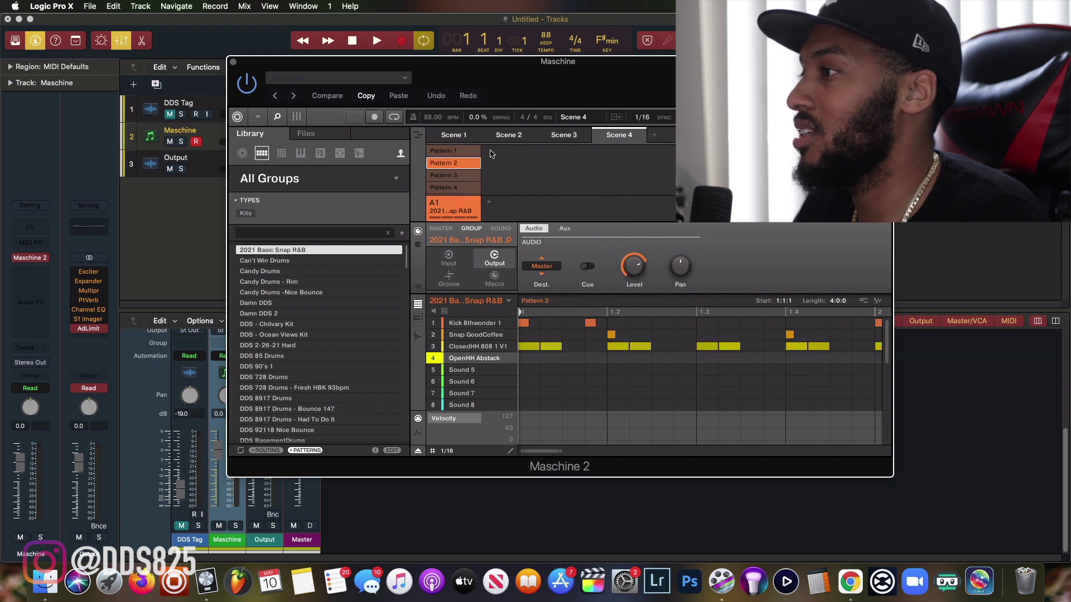
pyautogui.click(419, 134)
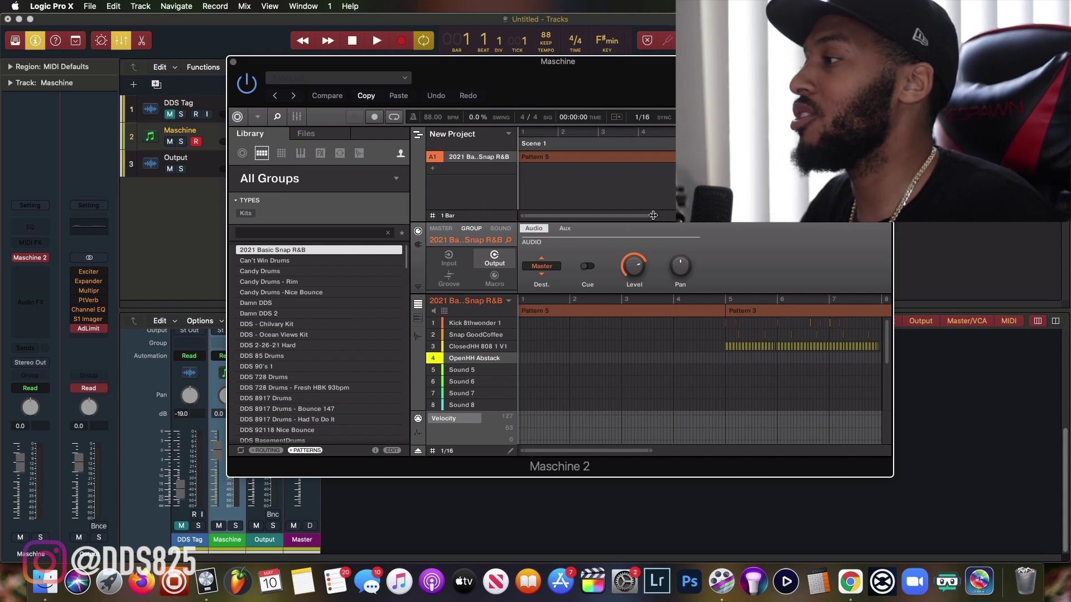
pyautogui.moveTo(654, 216); pyautogui.dragTo(881, 224)
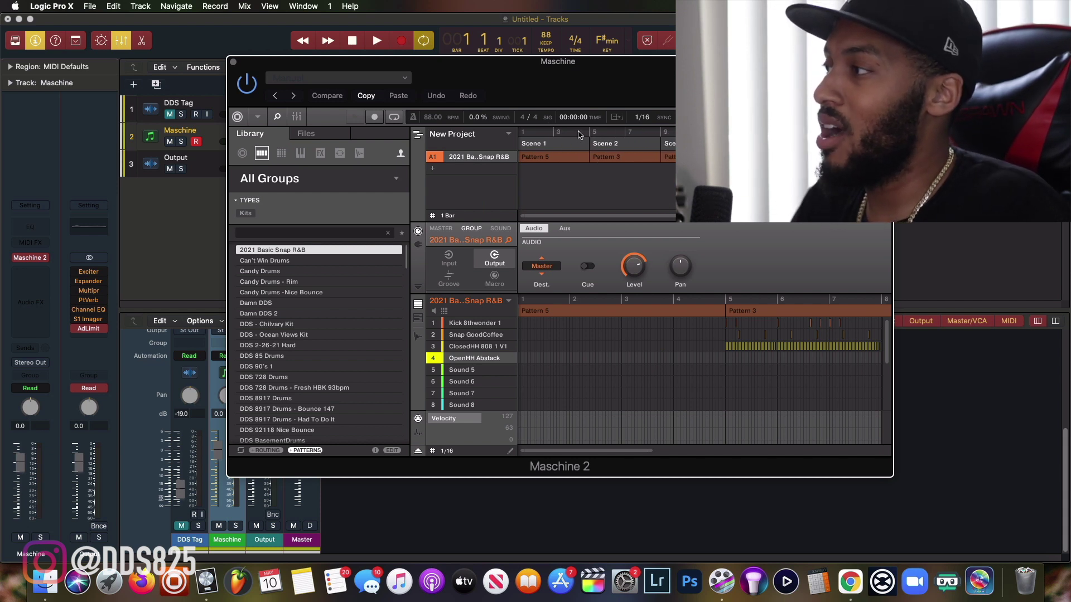
# - Review Maschine's song Export Audio settings, close them without exporting, and close the plugin window
pyautogui.moveTo(592, 64); pyautogui.dragTo(559, 117)
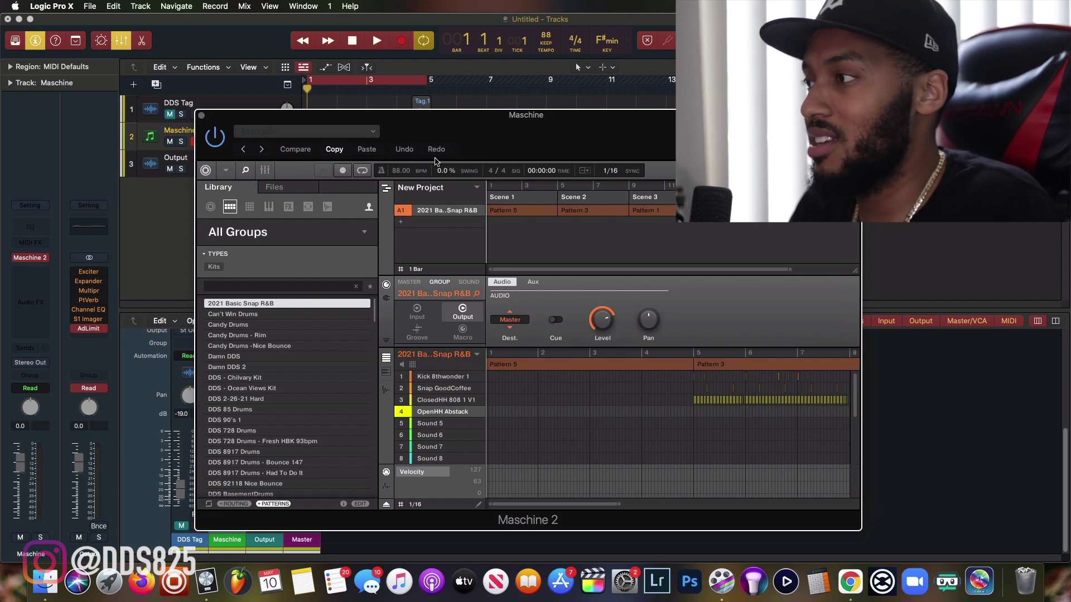
pyautogui.click(225, 170)
pyautogui.moveTo(263, 200)
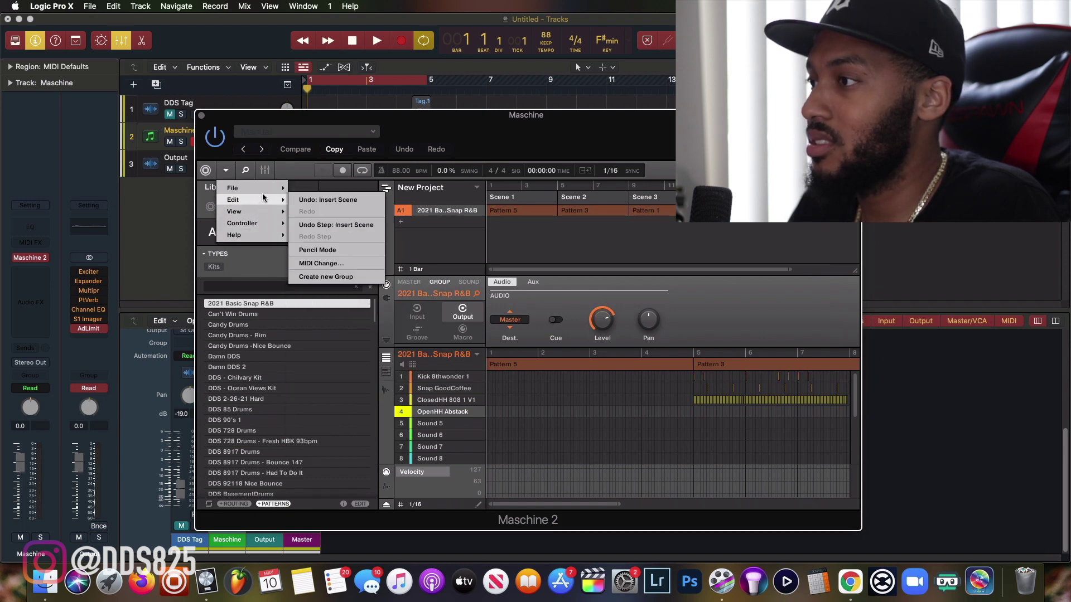
pyautogui.click(343, 259)
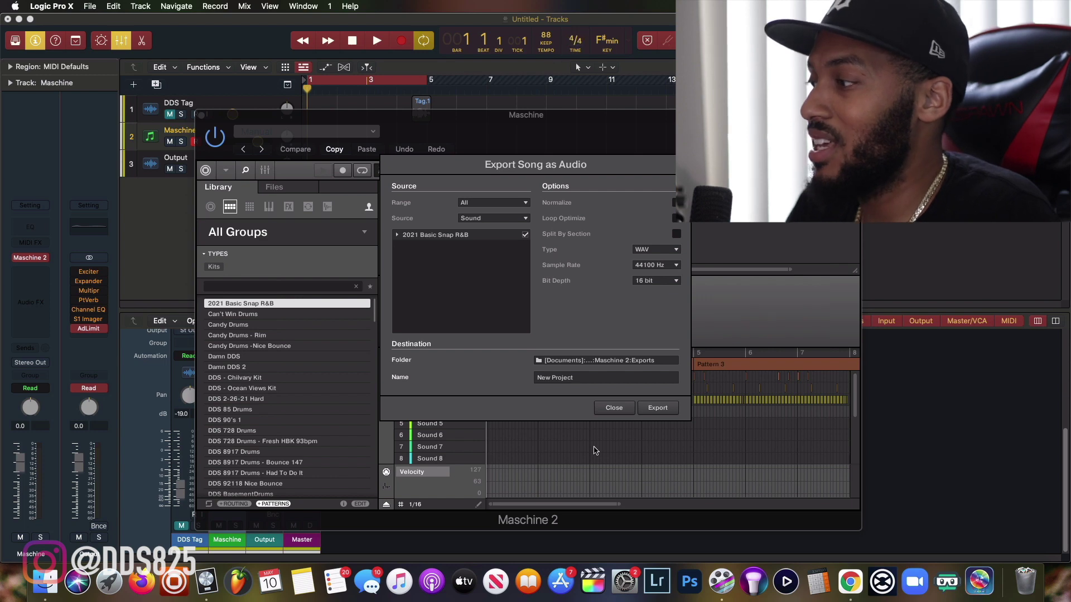
pyautogui.click(613, 407)
pyautogui.click(202, 114)
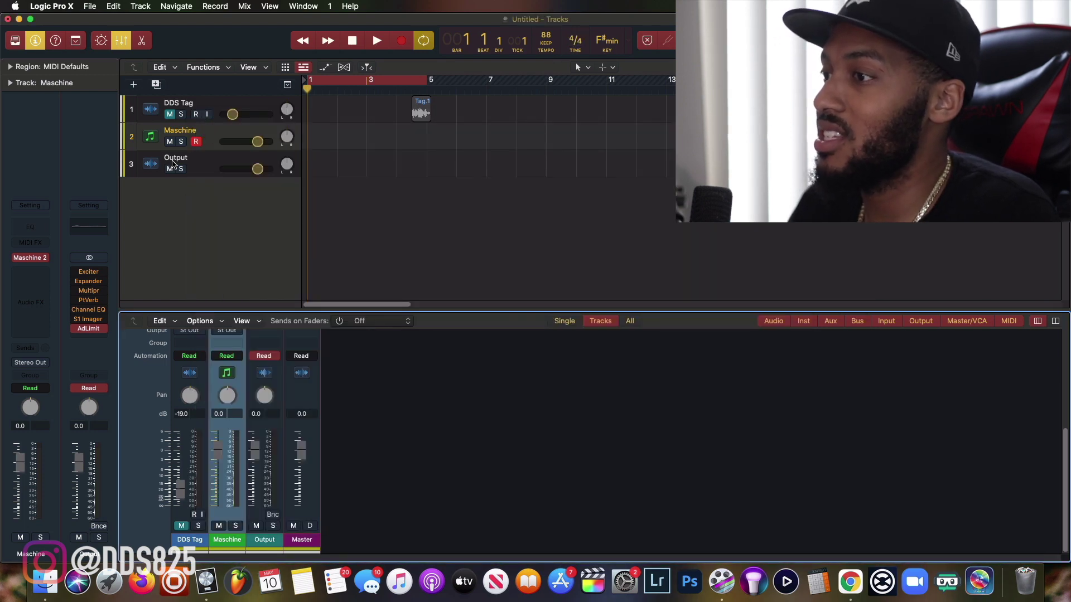
# - Open Logic's new-track dialog to add a software instrument track
pyautogui.moveTo(20, 260)
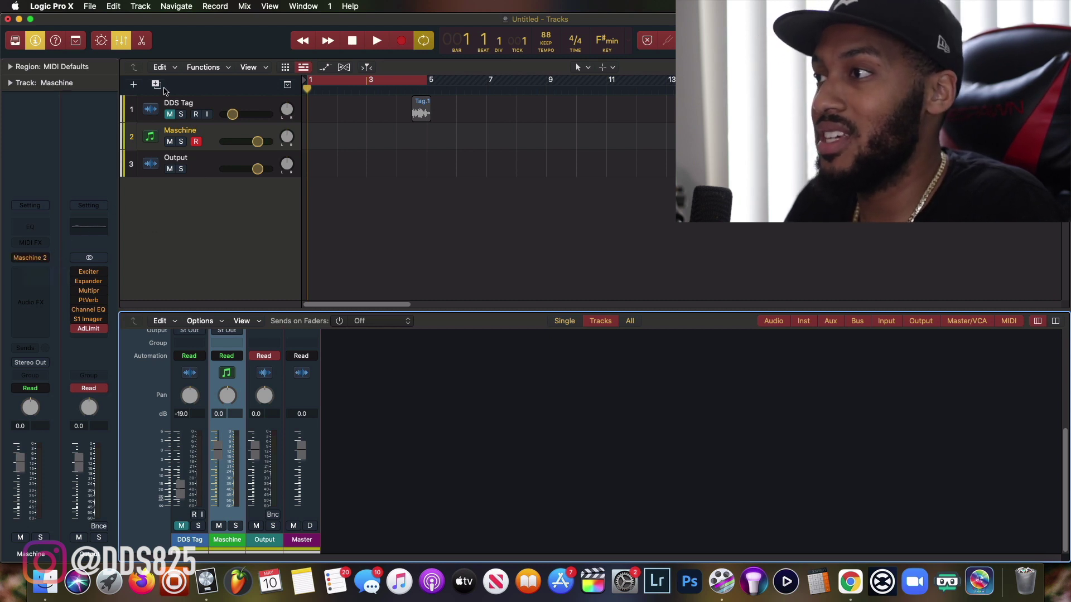
pyautogui.click(134, 86)
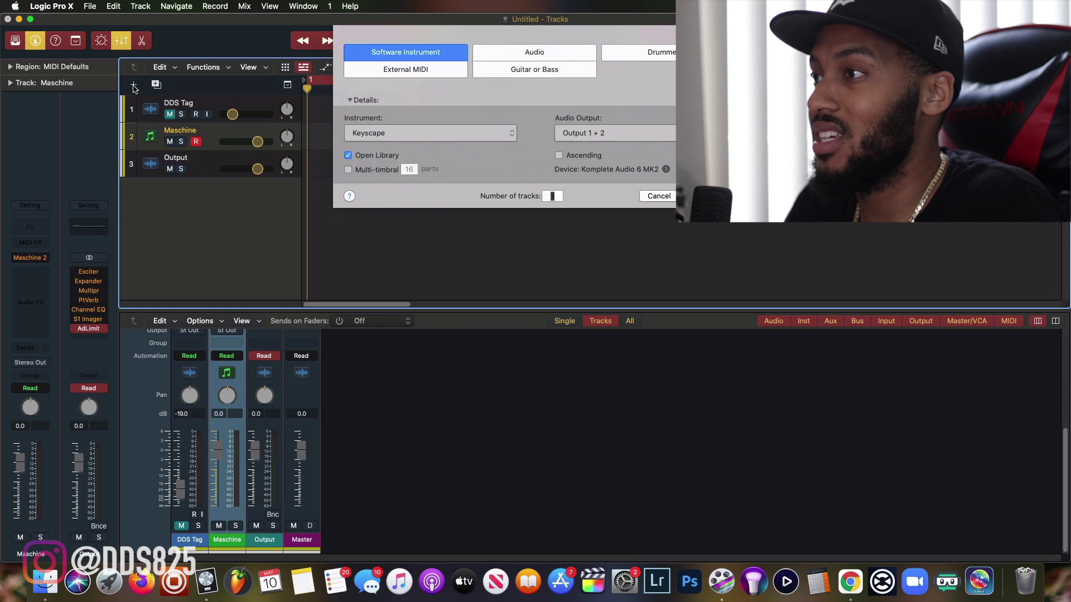
# - Pick AU Instruments > Native Instruments > Maschine 2 as the instrument, then cancel the new track
pyautogui.click(382, 137)
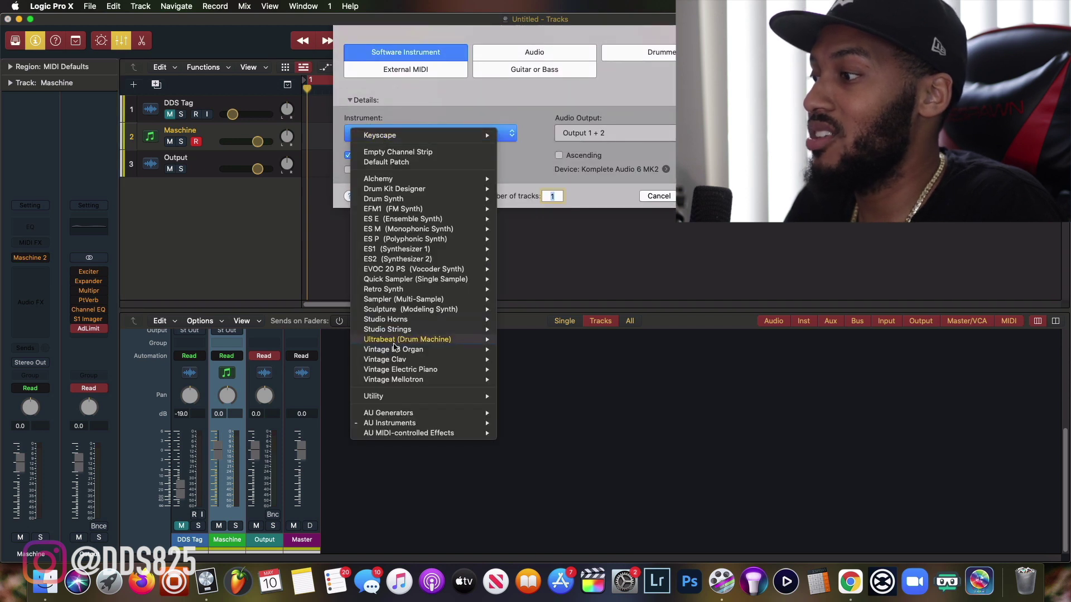
pyautogui.moveTo(403, 423)
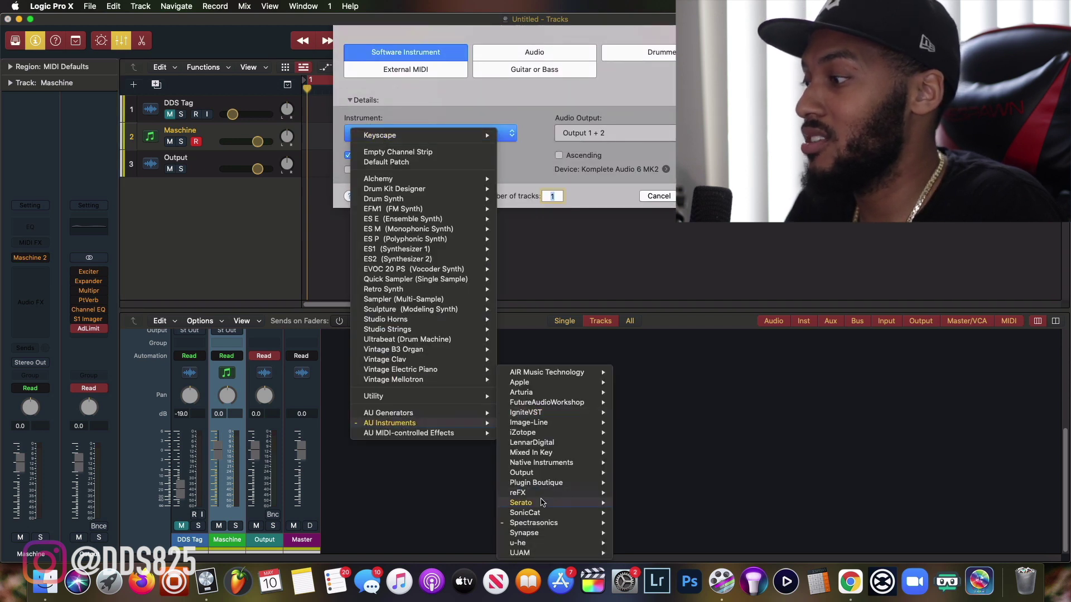
pyautogui.moveTo(552, 474)
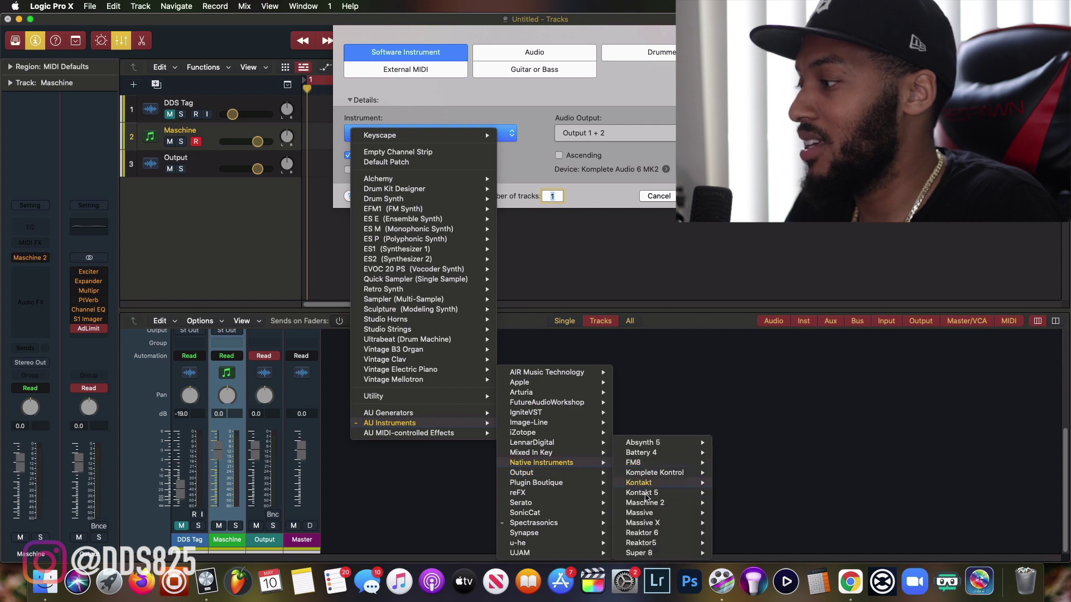
pyautogui.moveTo(647, 523)
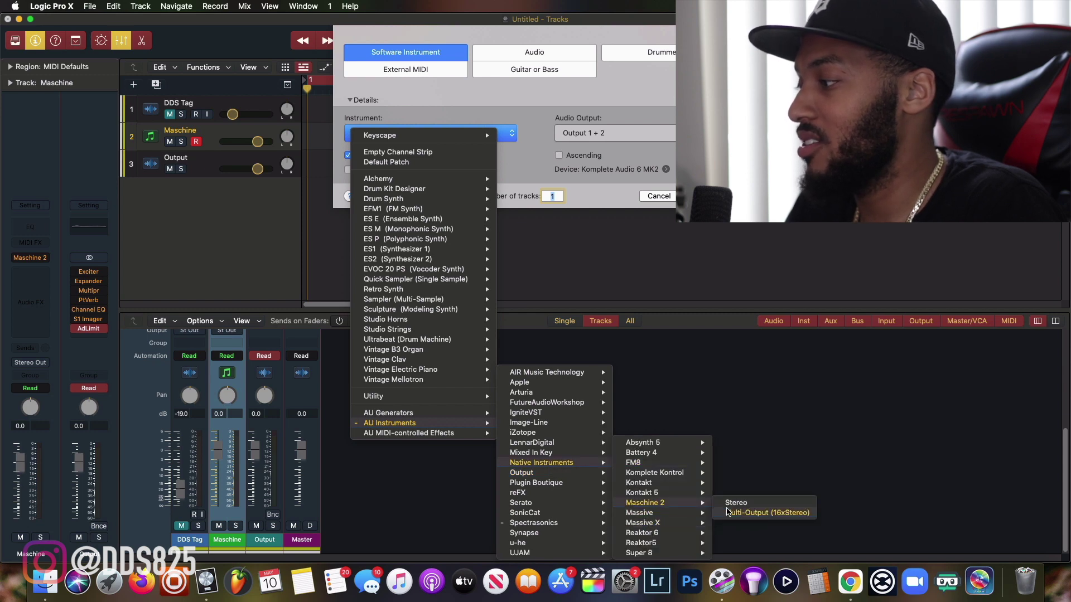
pyautogui.click(736, 503)
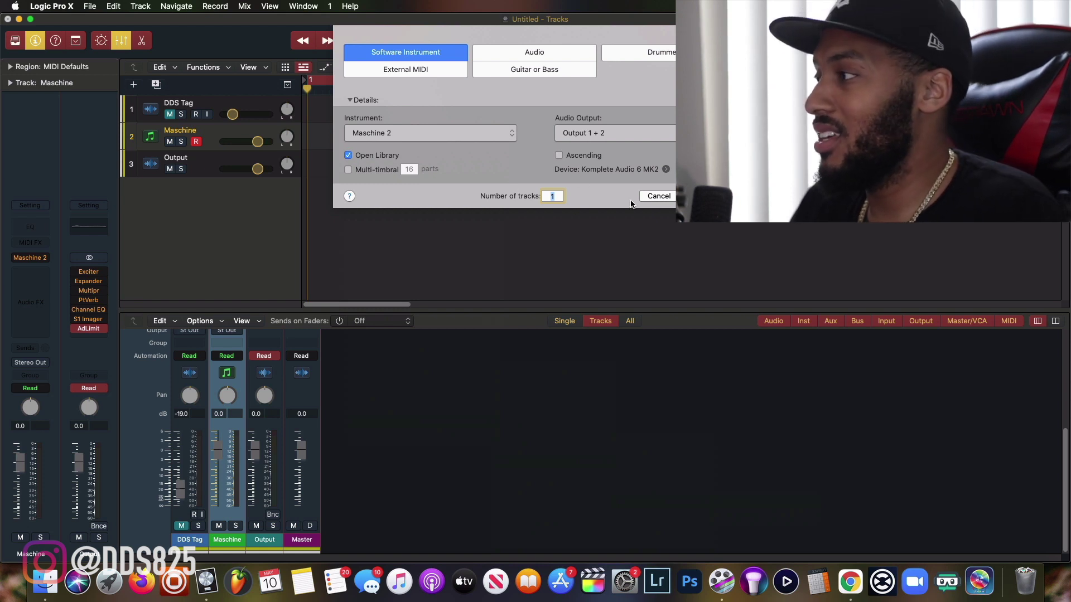
pyautogui.click(663, 200)
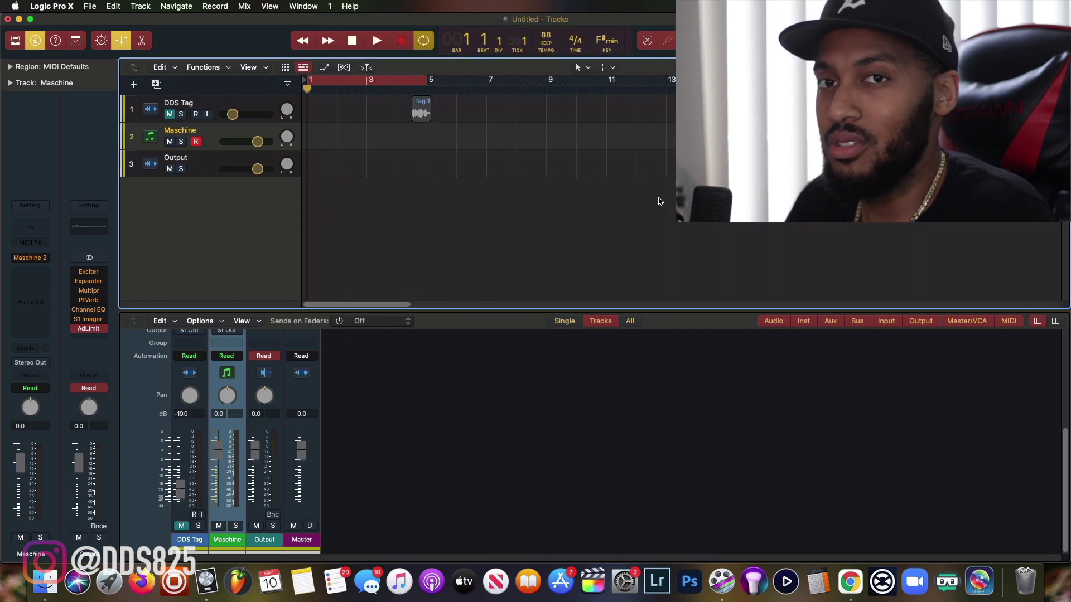